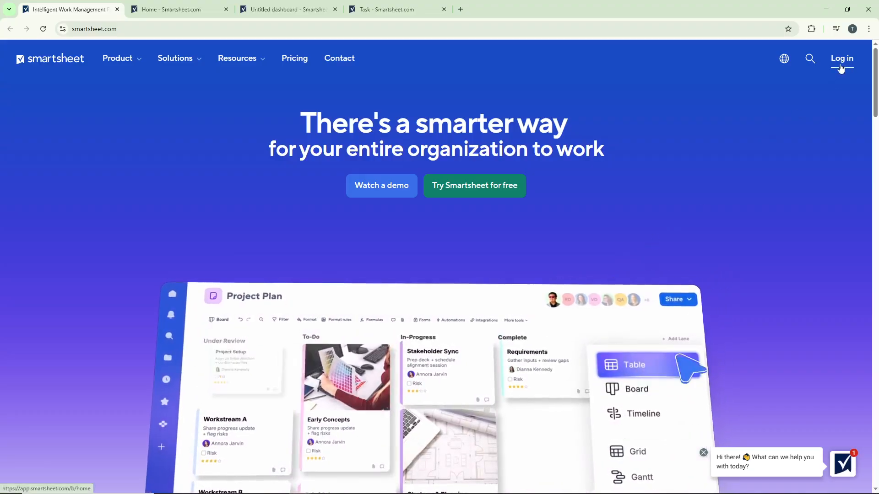
Step: Log in to Smartsheet, open the Untitled dashboard from the suggested items, and dismiss its widget settings
left_click(841, 60)
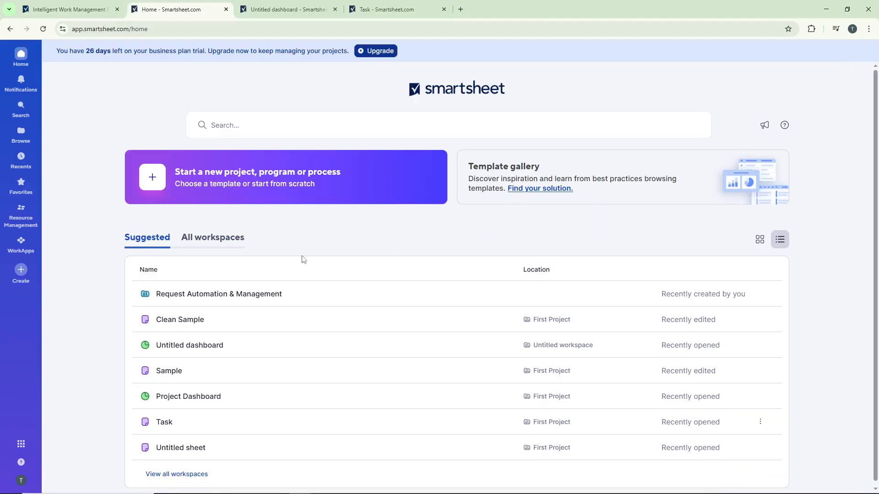
left_click(232, 351)
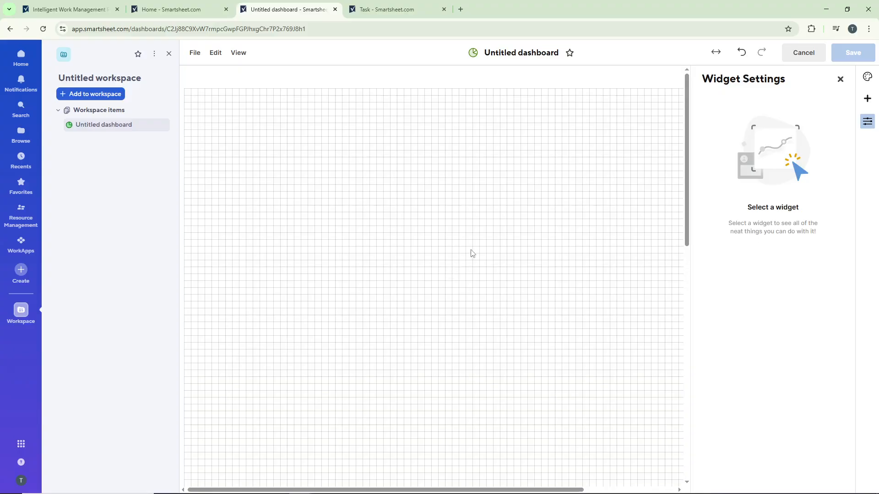
left_click(840, 80)
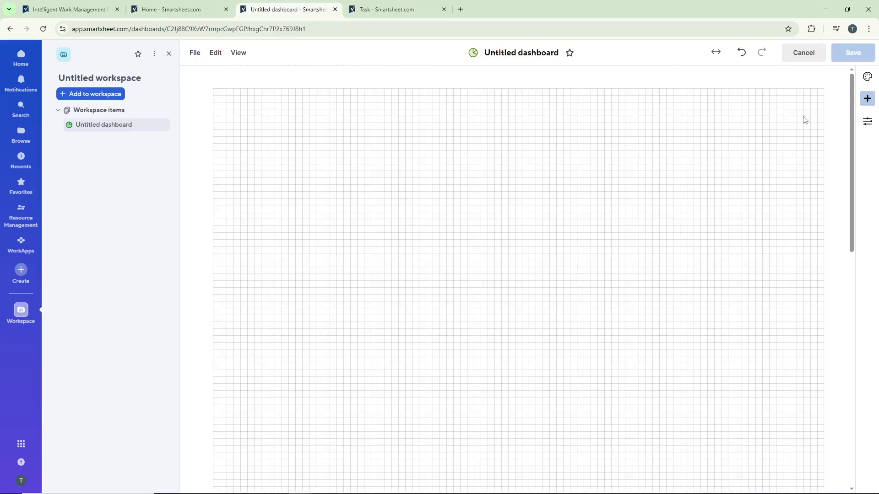
Step: Add a title widget reading "Title" with italic formatting turned on, and view its click-action options
left_click(866, 100)
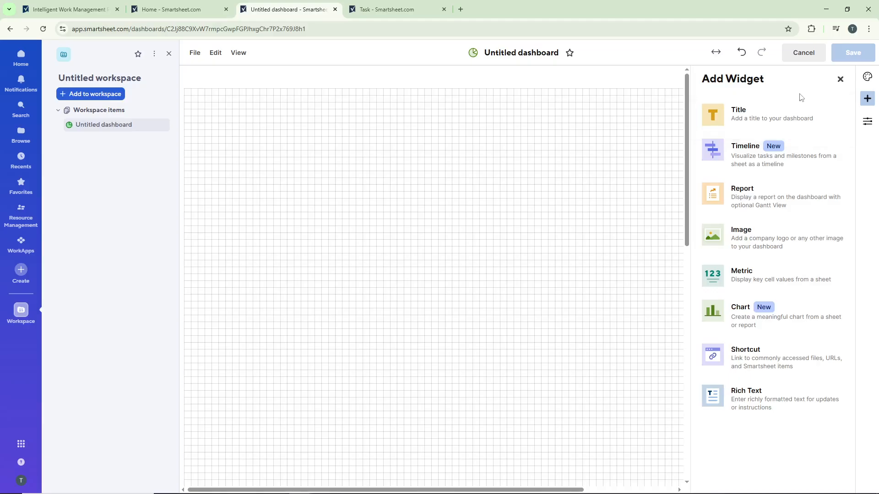
left_click(778, 114)
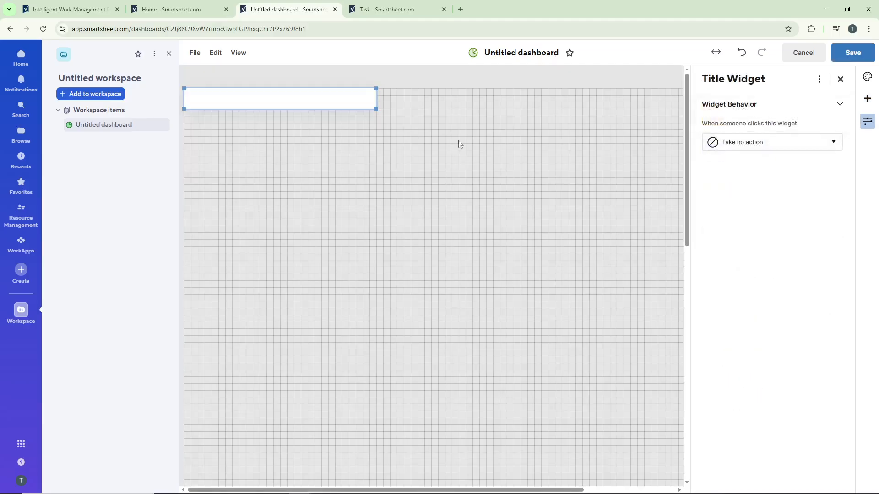
left_click(282, 103)
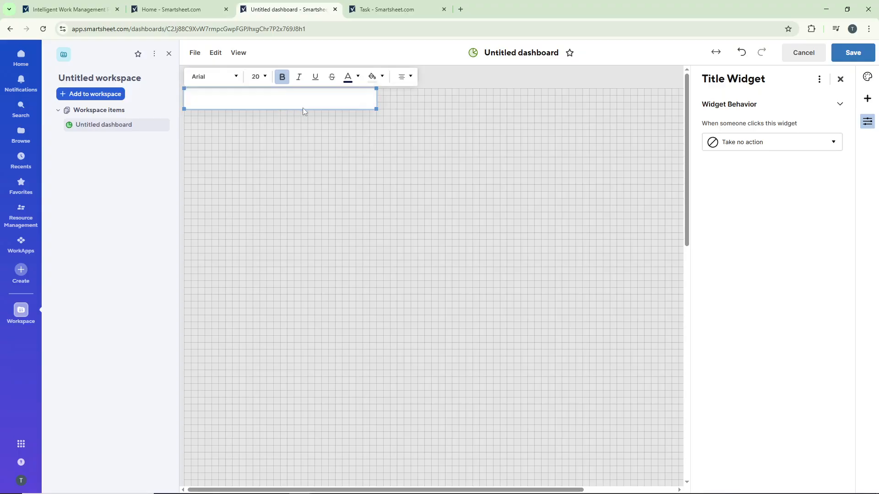
type("Title")
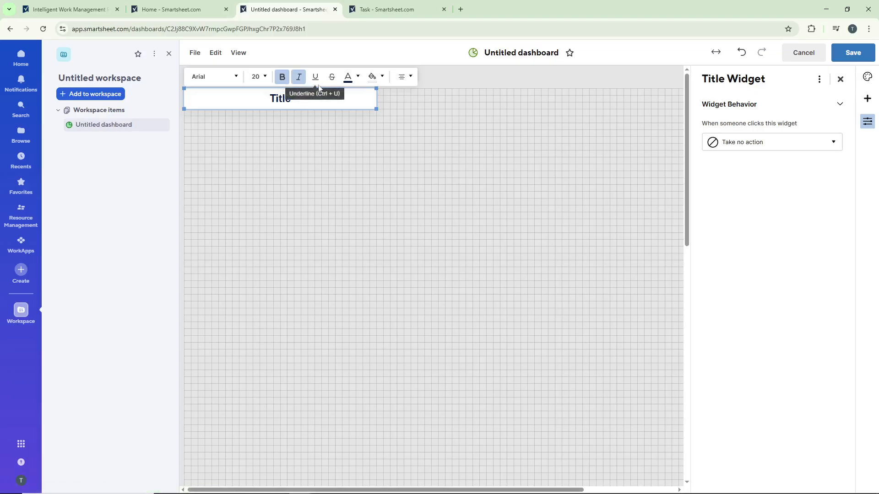
left_click(299, 78)
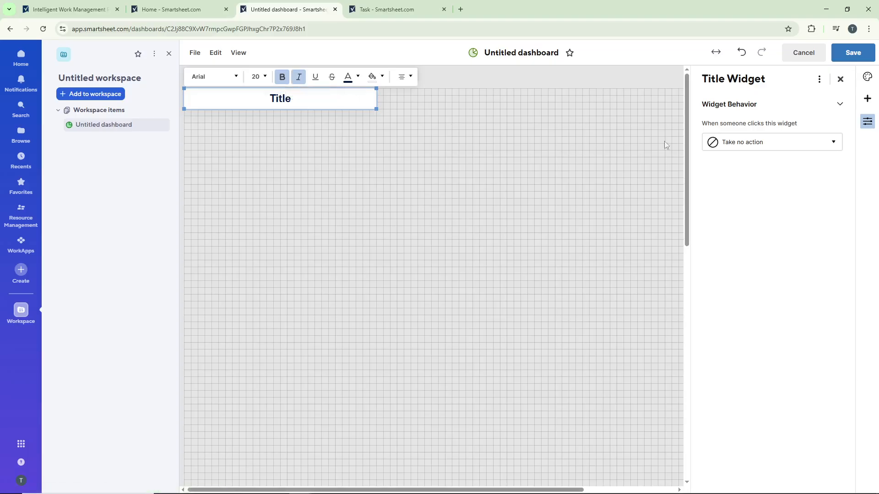
left_click(769, 147)
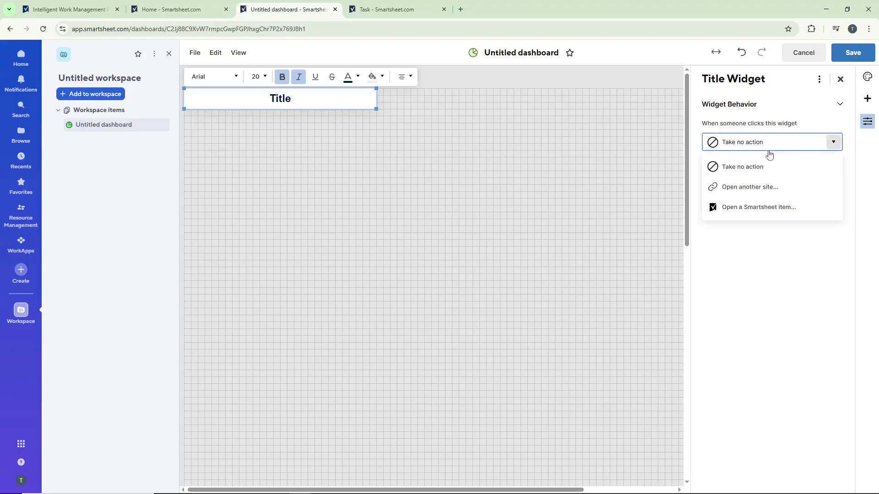
left_click(796, 236)
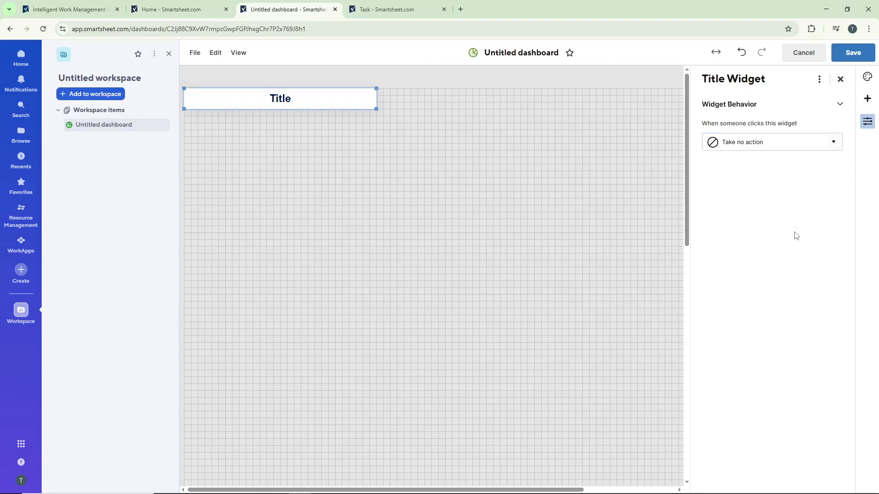
left_click(841, 79)
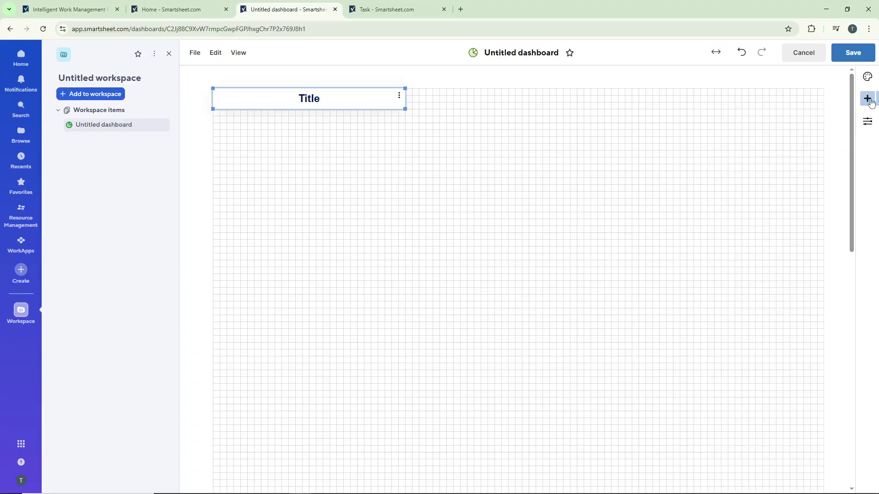
Step: Add a timeline widget based on the Task sheet from First Project and look through its settings
left_click(871, 102)
left_click(808, 156)
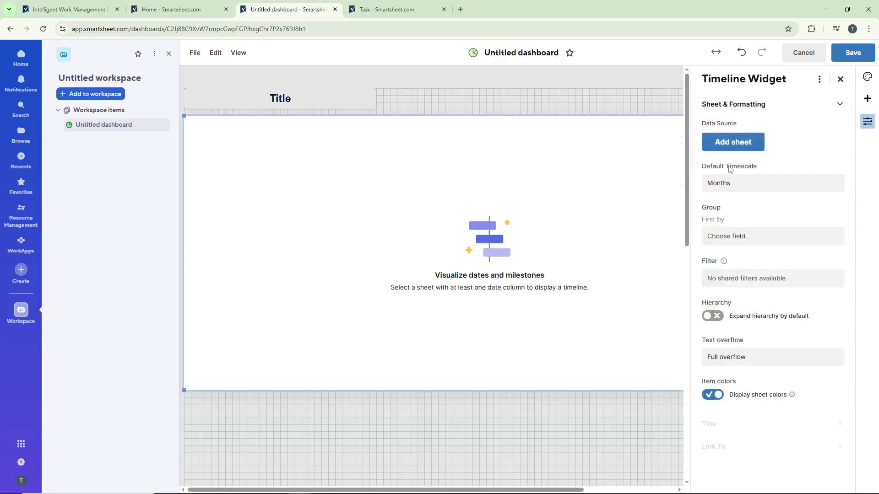
left_click(734, 146)
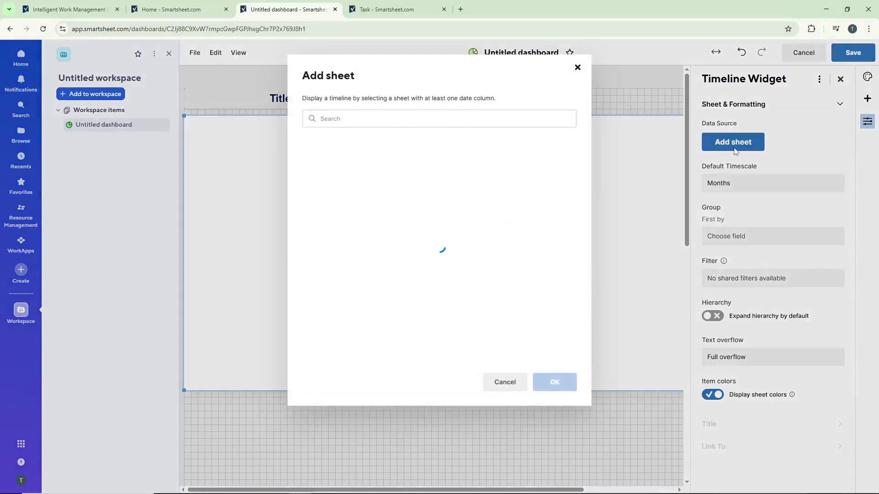
left_click(392, 167)
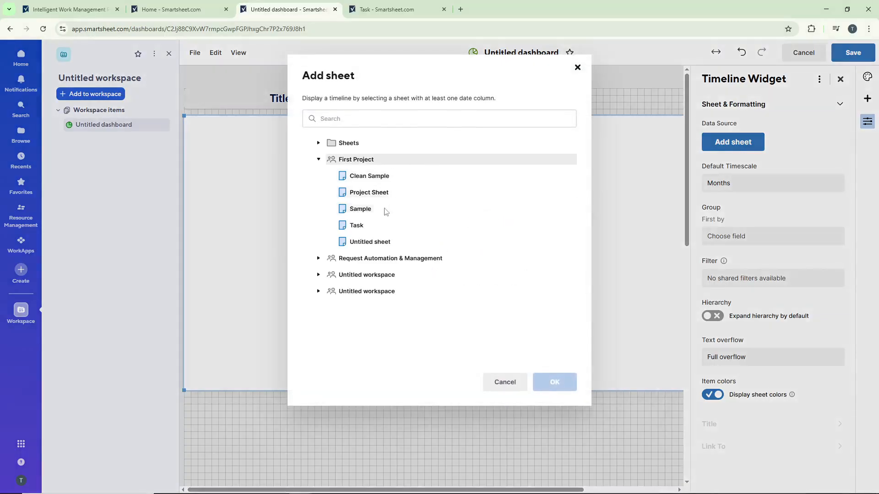
left_click(415, 227)
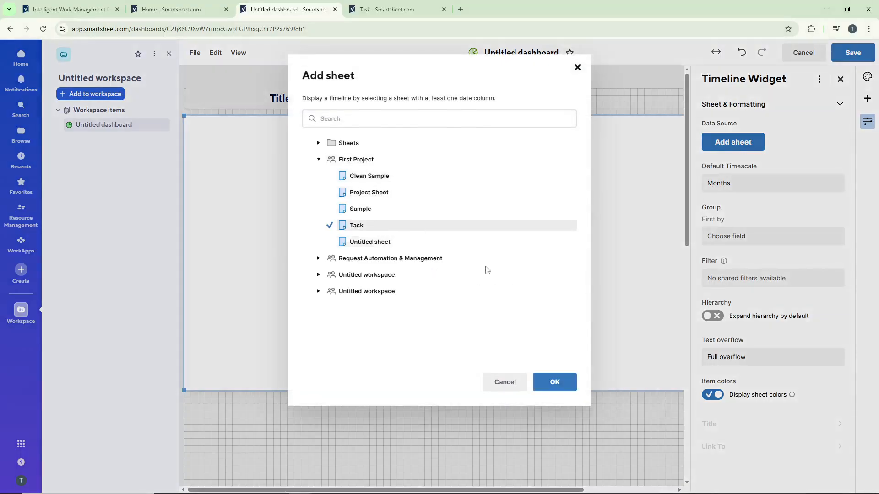
left_click(561, 381)
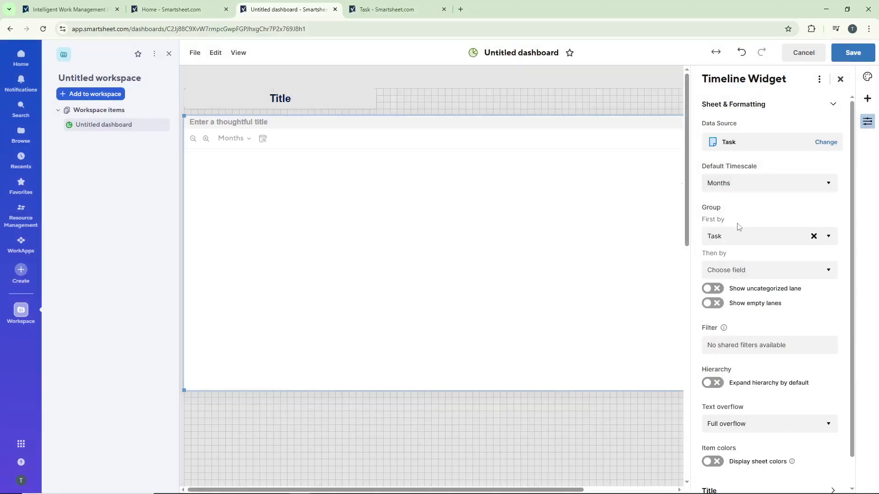
scroll(757, 231, "down", 1)
scroll(757, 225, "up", 1)
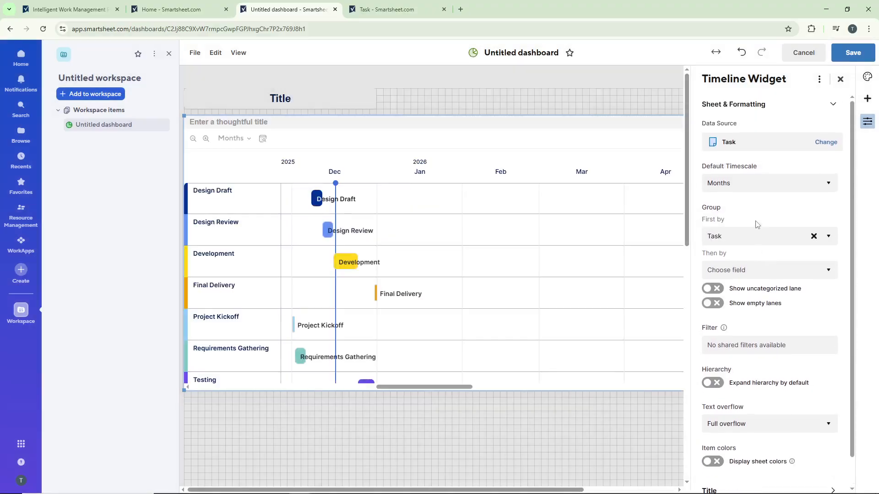
scroll(757, 217, "down", 1)
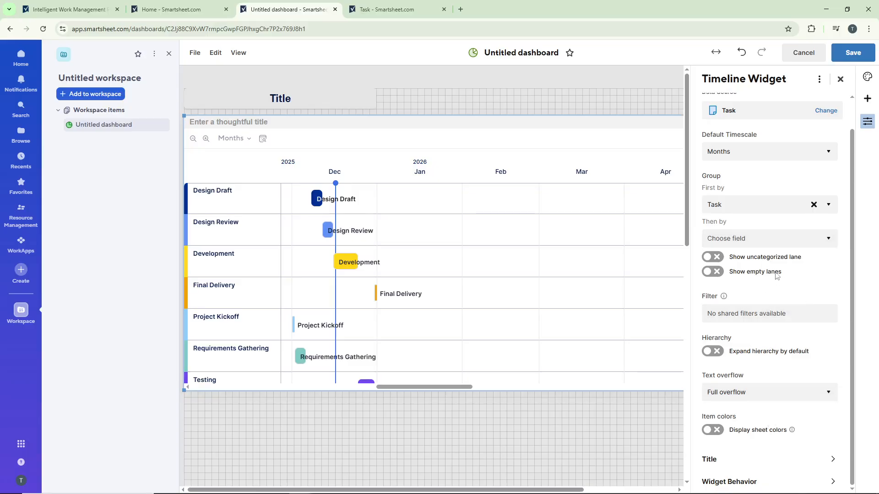
scroll(778, 274, "up", 1)
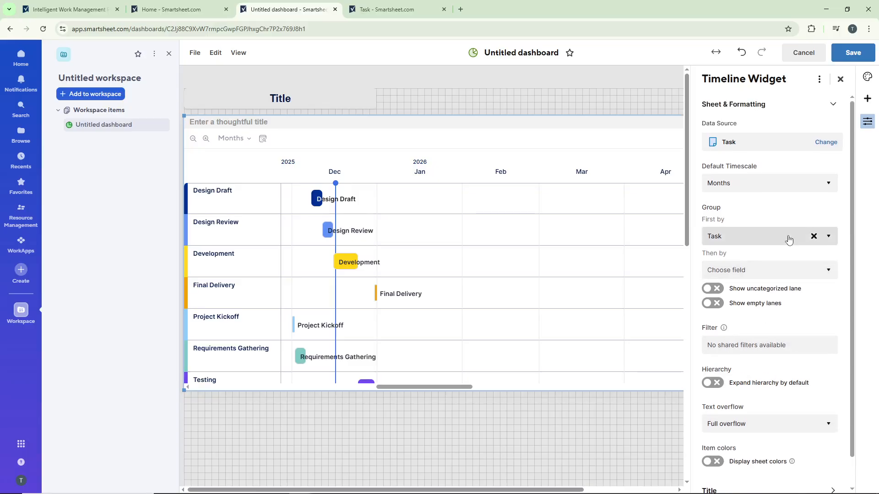
left_click(839, 80)
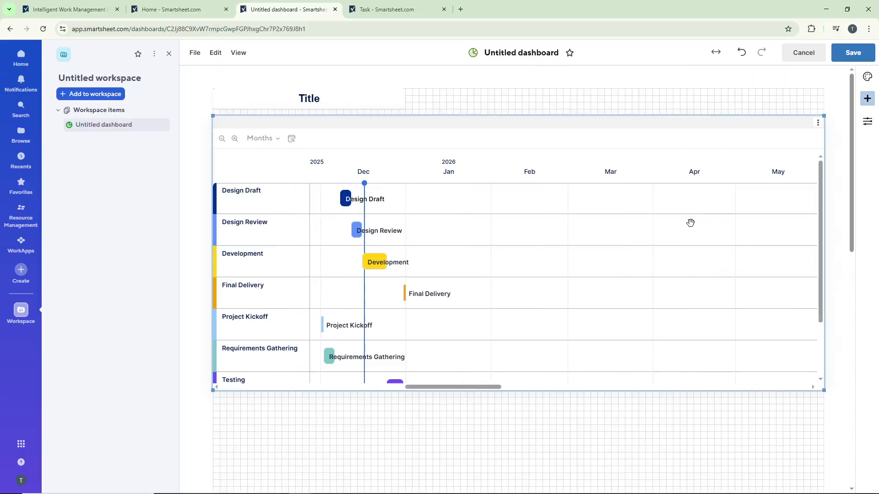
Step: Add a report widget that displays the Open Requests report from the Request Automation & Management workspace
left_click(867, 98)
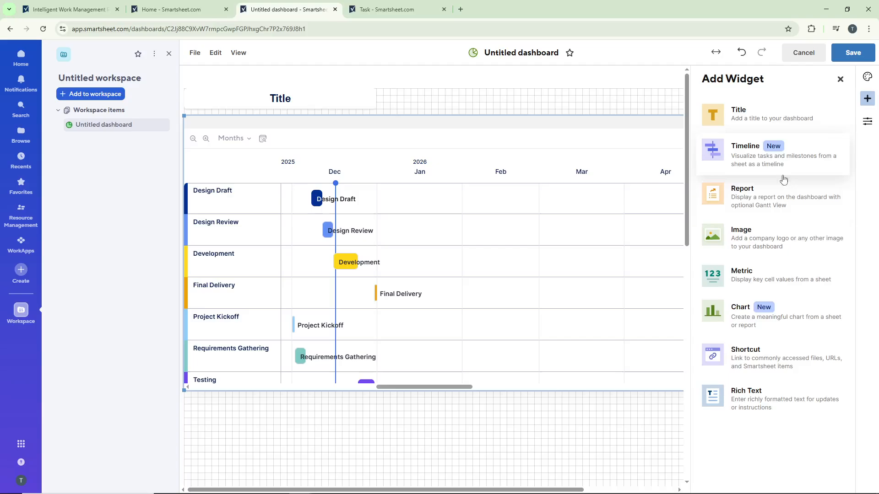
left_click(792, 198)
scroll(488, 312, "down", 3)
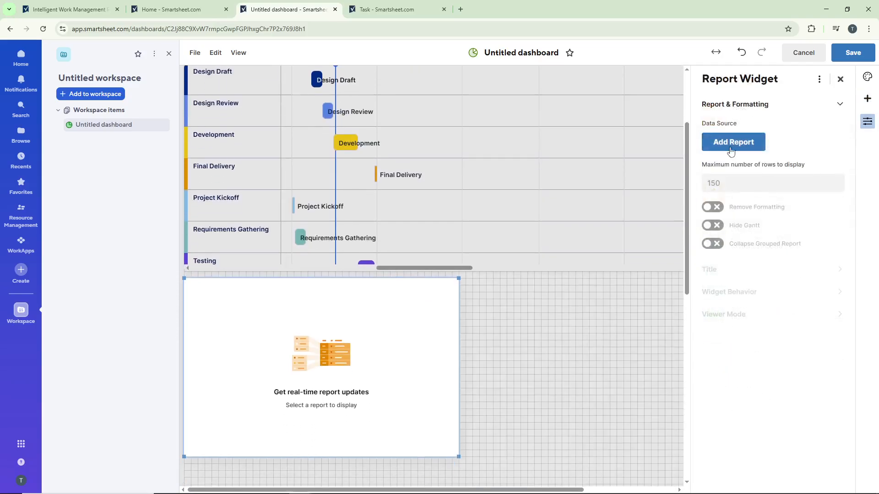
left_click(733, 148)
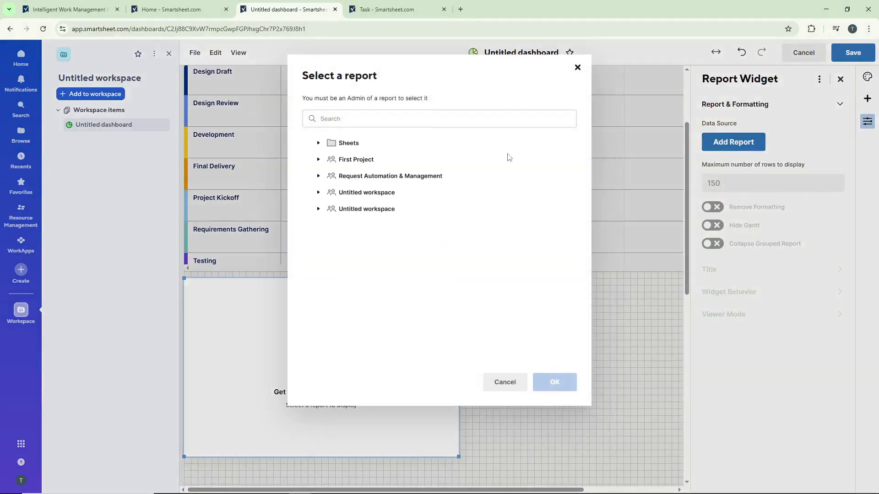
left_click(318, 177)
left_click(362, 192)
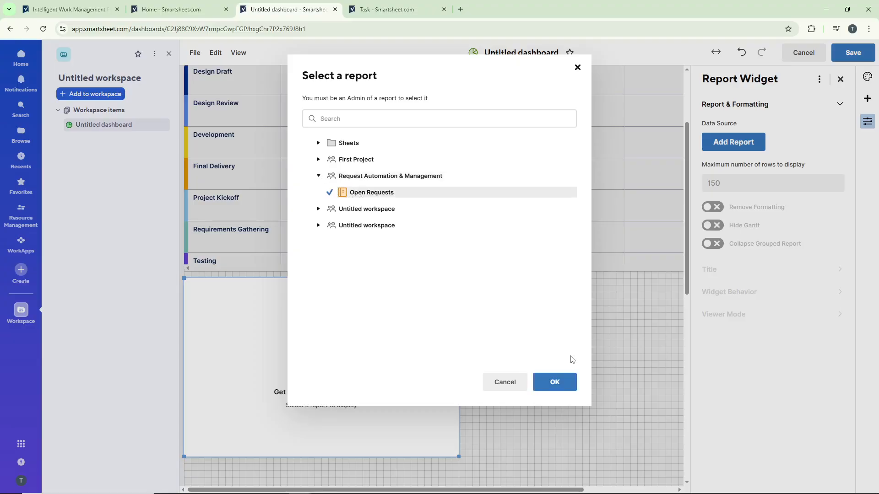
left_click(564, 385)
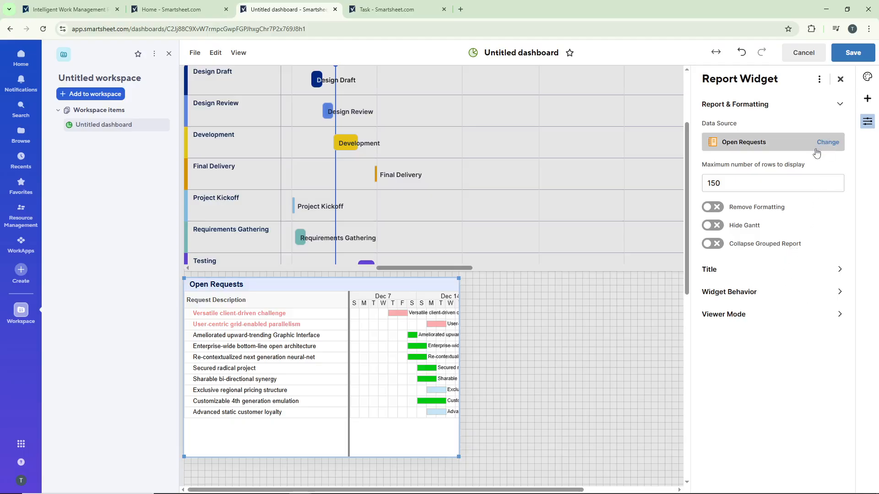
left_click(841, 79)
Step: Add an empty image widget beside the Open Requests report and view the available image sources
left_click(866, 98)
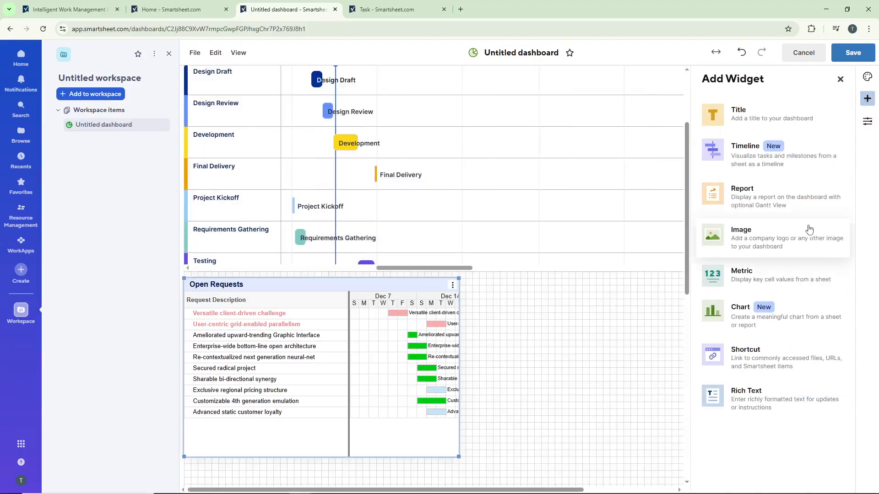
left_click(800, 239)
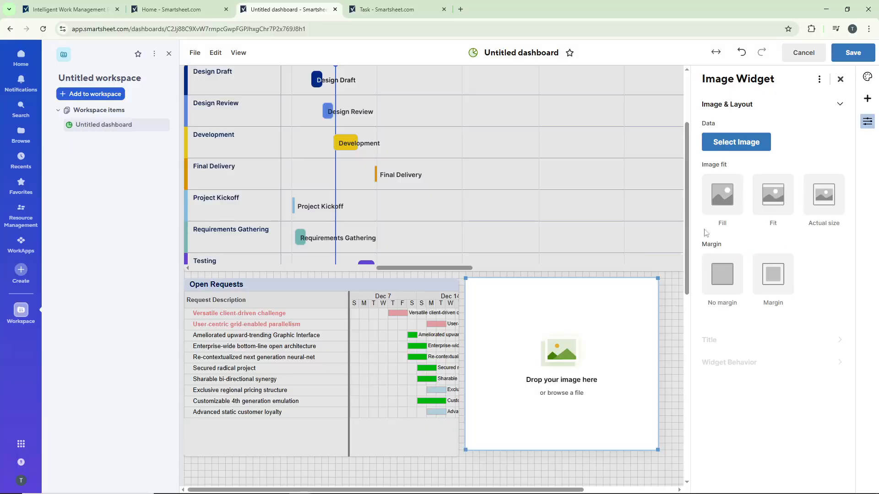
left_click(759, 151)
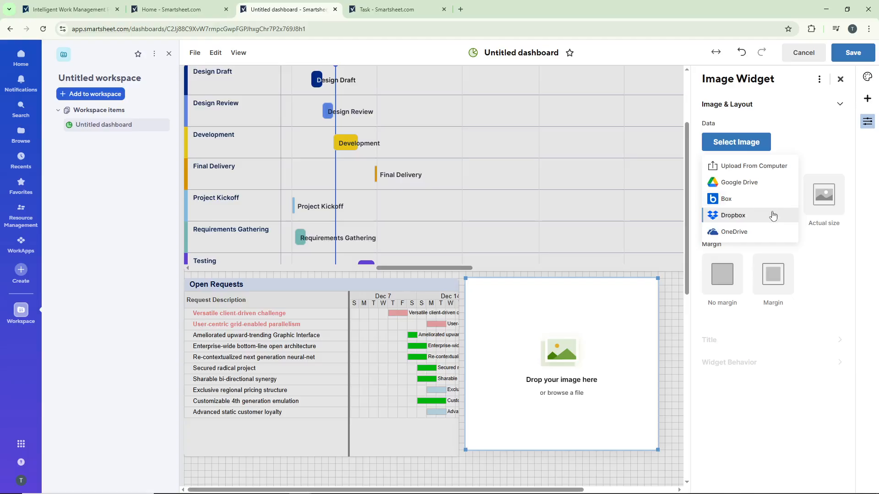
left_click(831, 157)
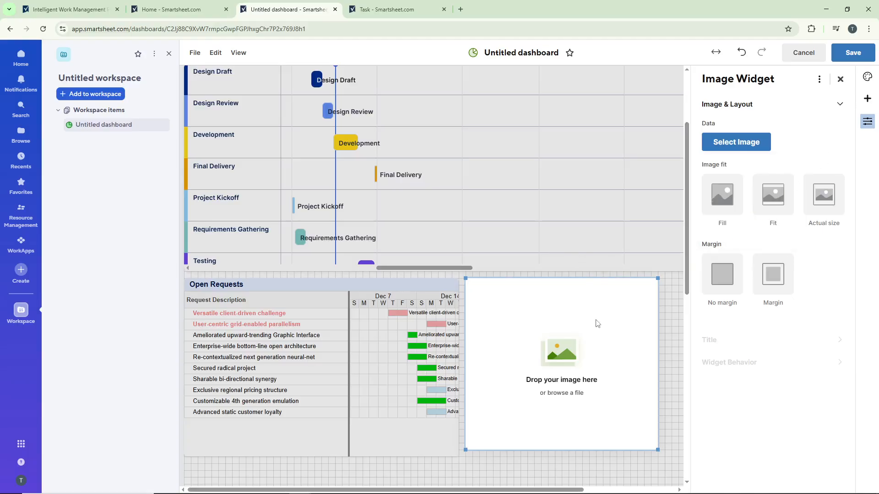
scroll(649, 224, "down", 3)
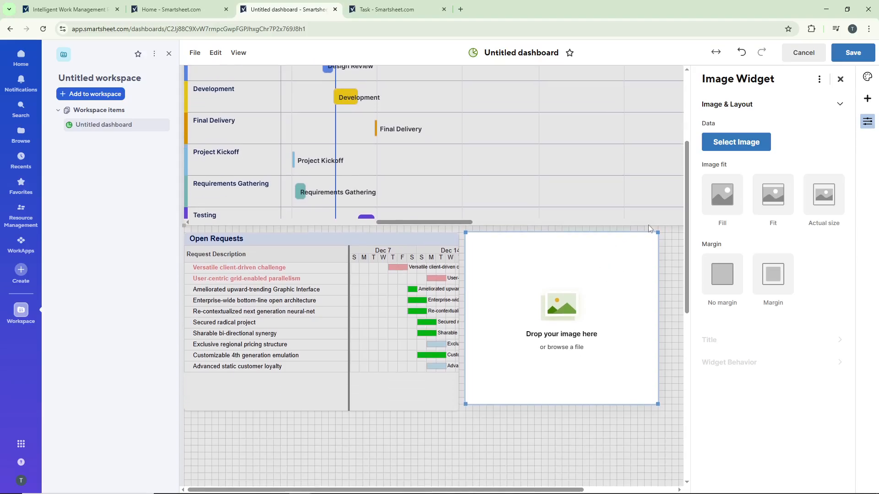
scroll(651, 225, "down", 2)
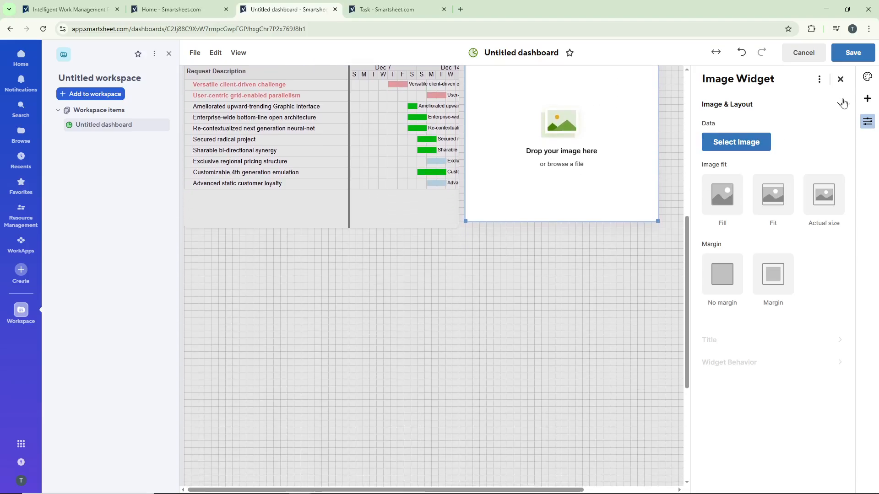
Step: Add an empty metric widget below the image widget and try the Clean Sample sheet from First Project as its data source
left_click(867, 99)
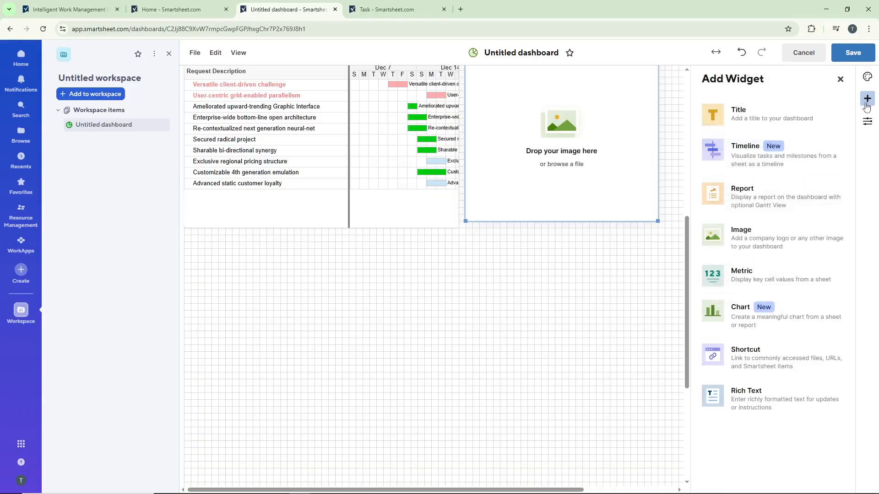
left_click(785, 274)
left_click(732, 142)
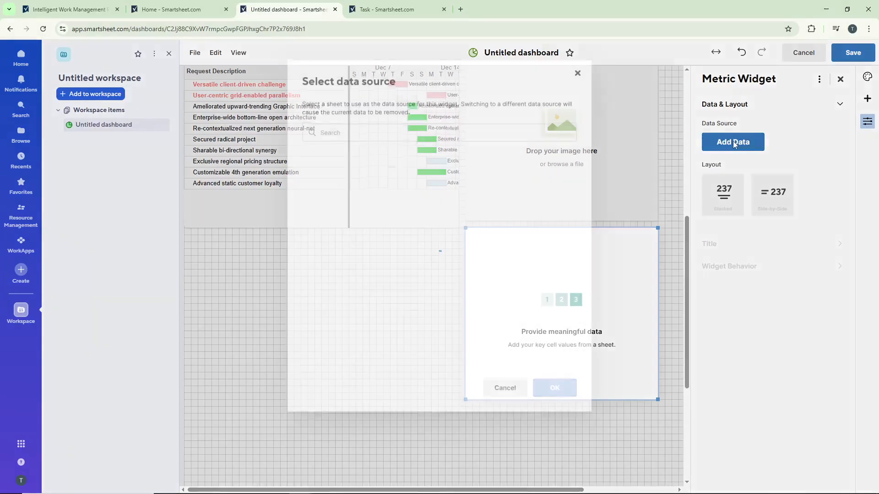
left_click(346, 170)
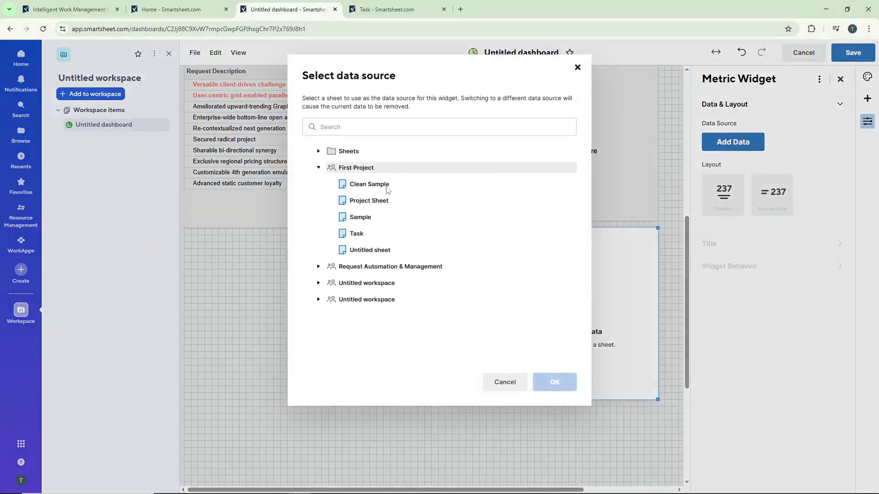
left_click(360, 185)
left_click(554, 382)
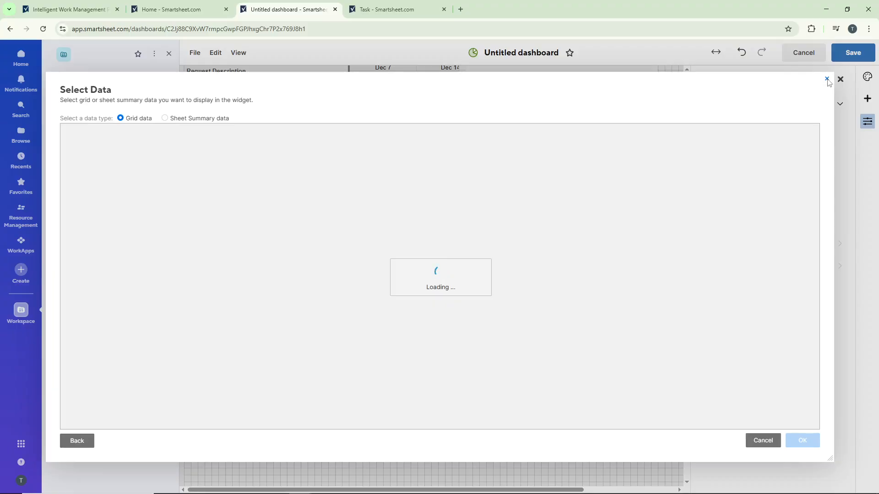
left_click(764, 440)
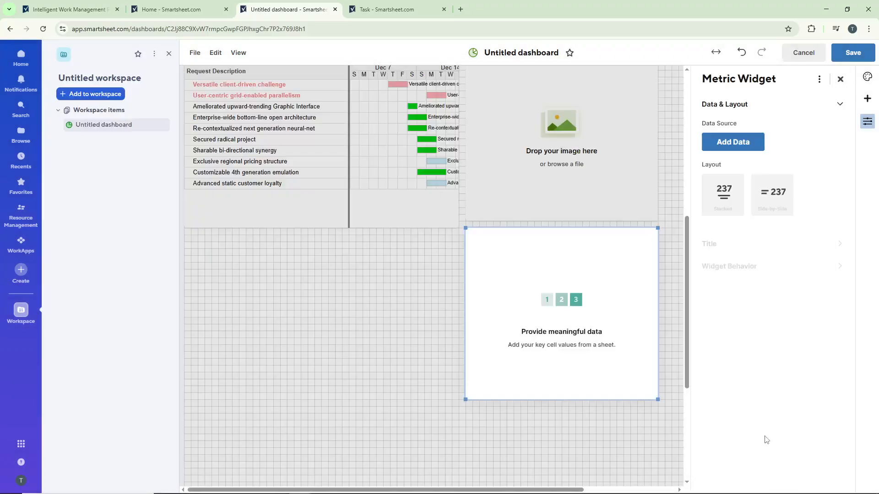
Step: Add an empty chart widget below the Open Requests report and try the Sample sheet from First Project as its data source
left_click(868, 99)
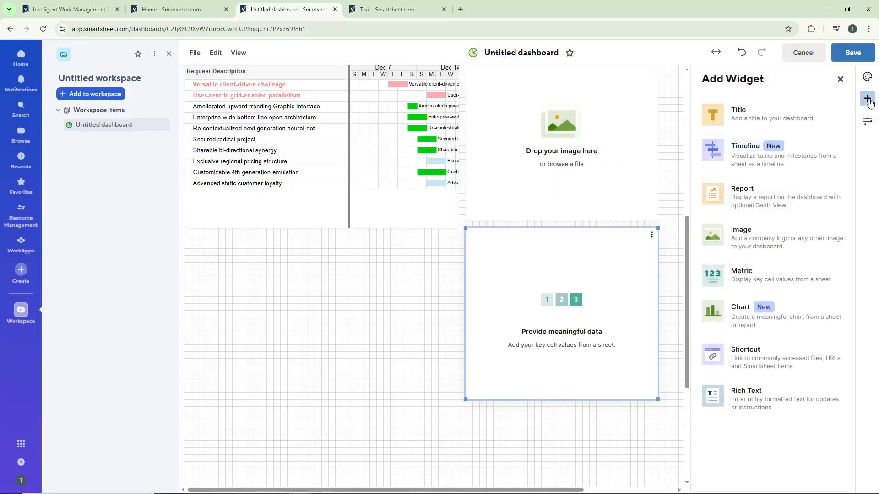
left_click(793, 322)
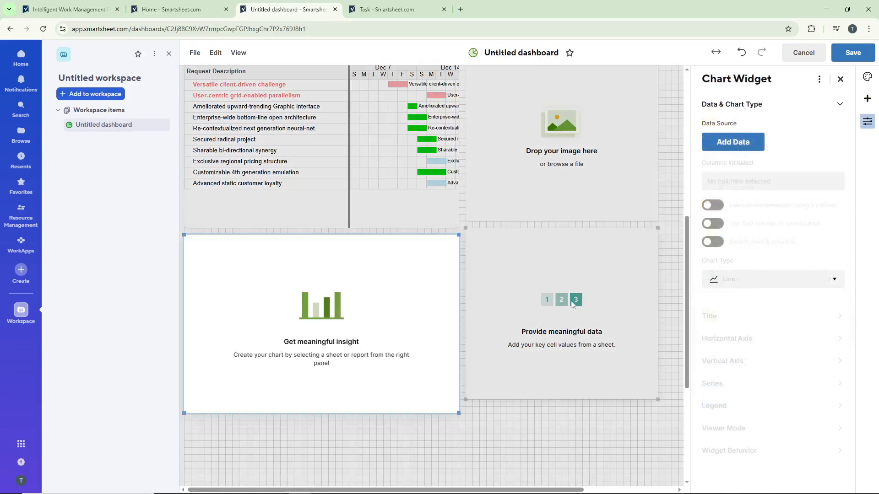
left_click(732, 150)
left_click(418, 169)
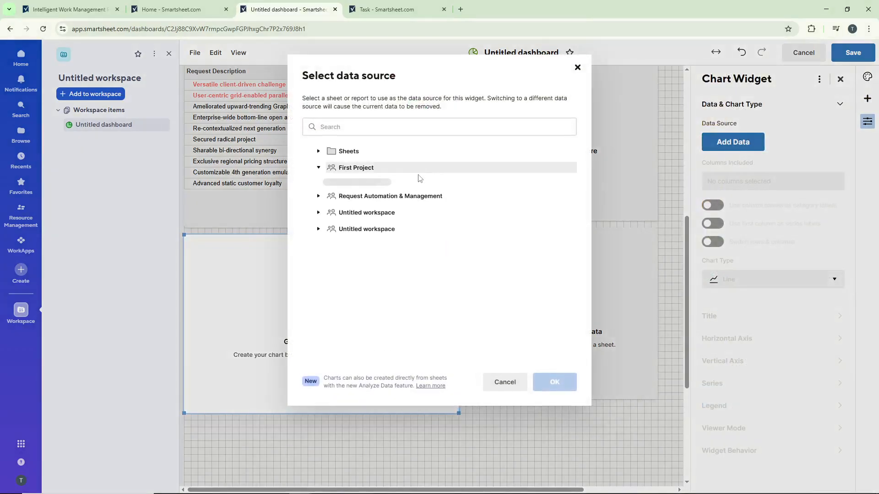
left_click(423, 216)
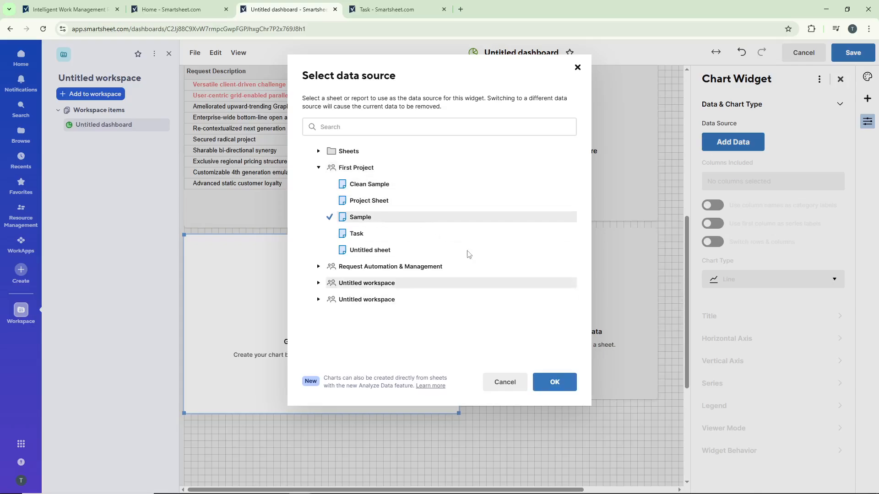
left_click(577, 68)
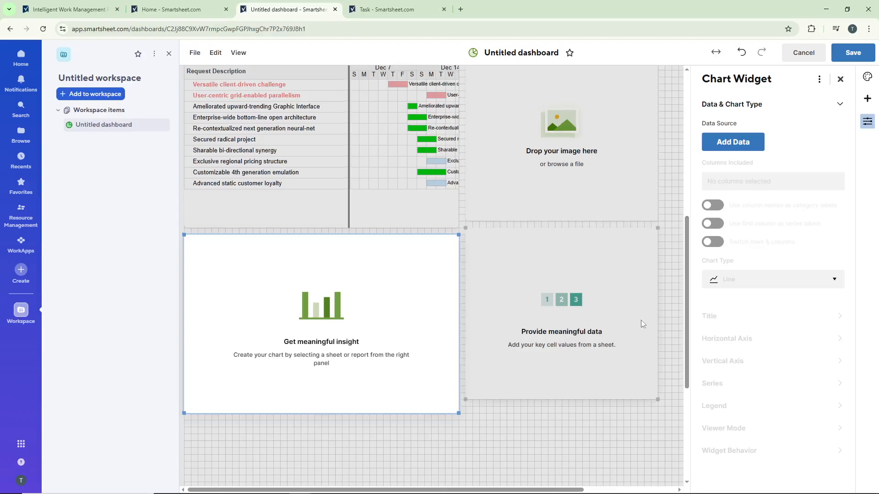
Step: Add an empty shortcut widget below the metric widget and view the available shortcut types
scroll(641, 320, "down", 2)
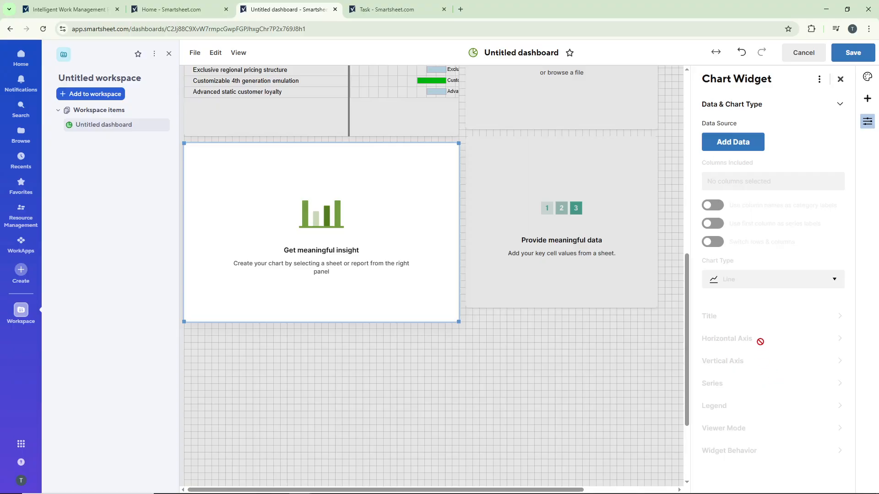
left_click(867, 98)
scroll(641, 314, "down", 1)
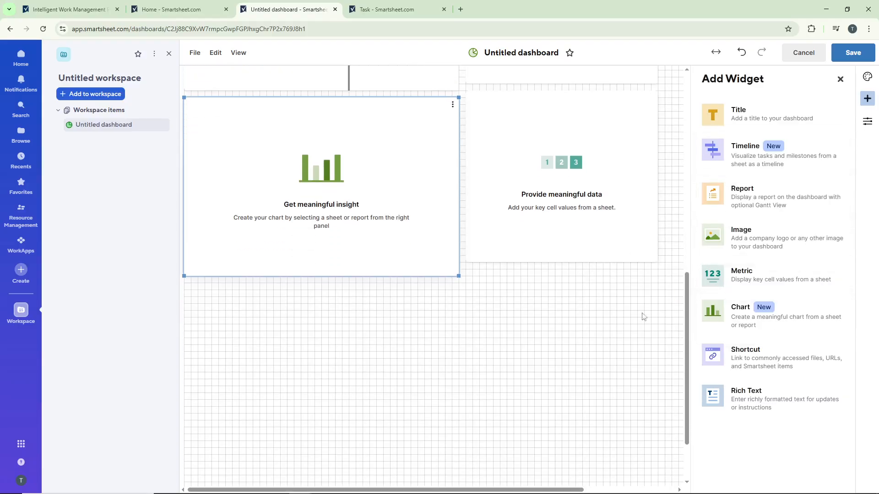
left_click(750, 366)
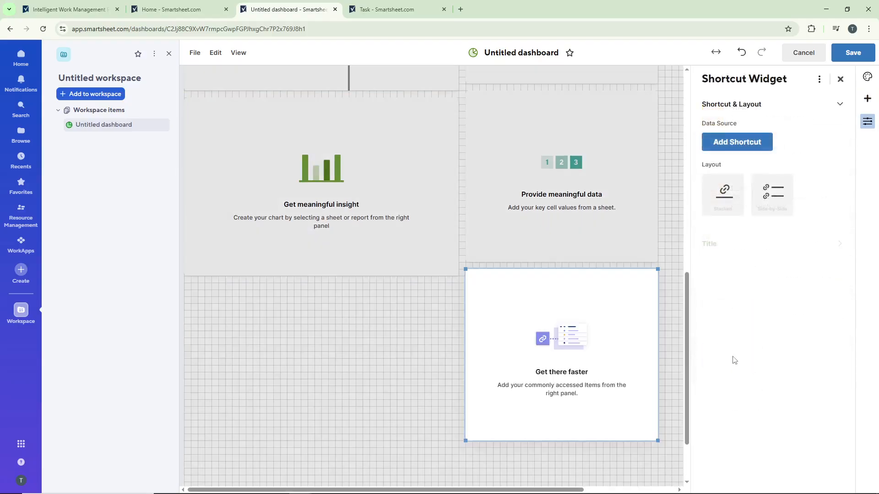
left_click(759, 147)
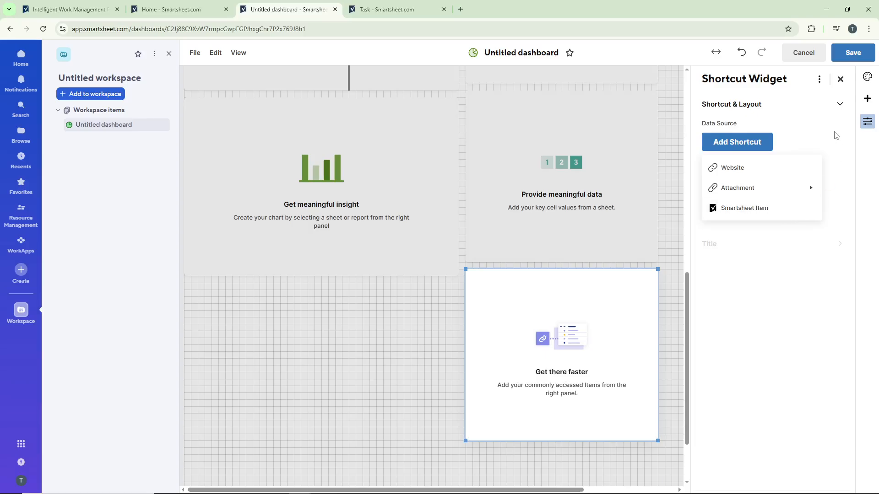
Step: Add a rich text widget below the chart widget and enter the body text "test"
left_click(867, 100)
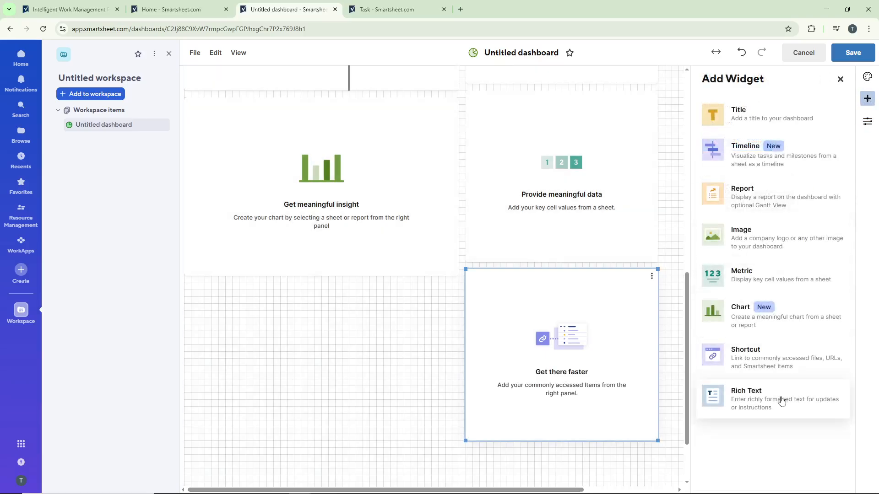
left_click(730, 397)
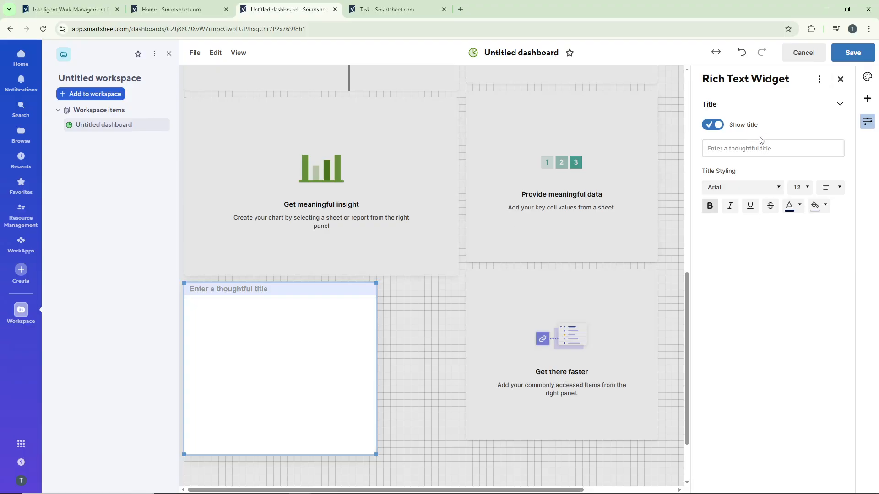
left_click(269, 357)
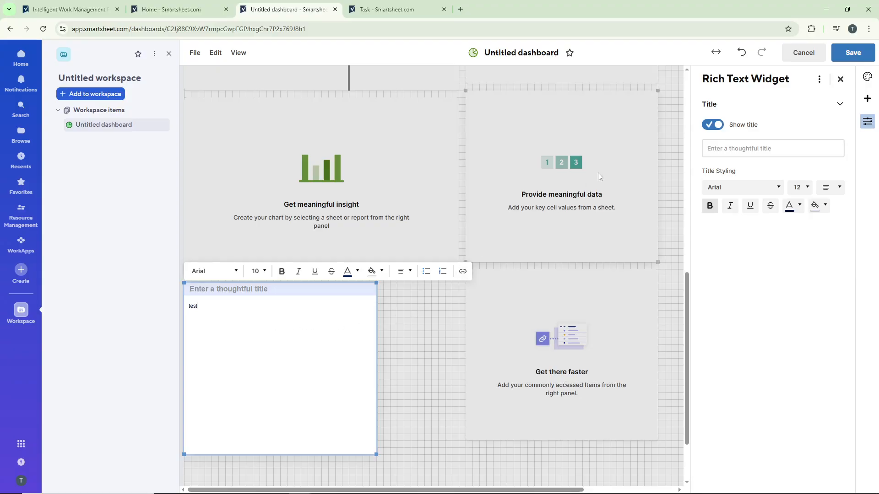
Step: Deselect the rich text widget and look over the layout of all widgets on the dashboard
scroll(616, 256, "down", 1)
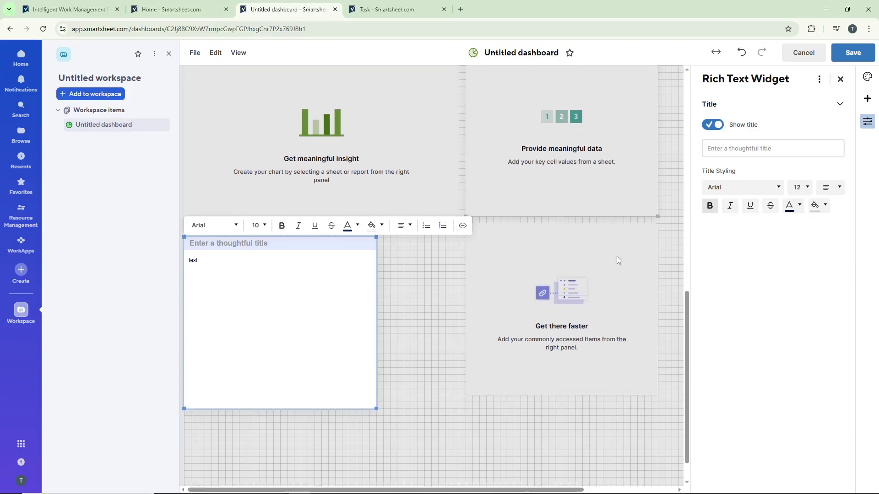
scroll(616, 257, "up", 2)
scroll(591, 274, "up", 8)
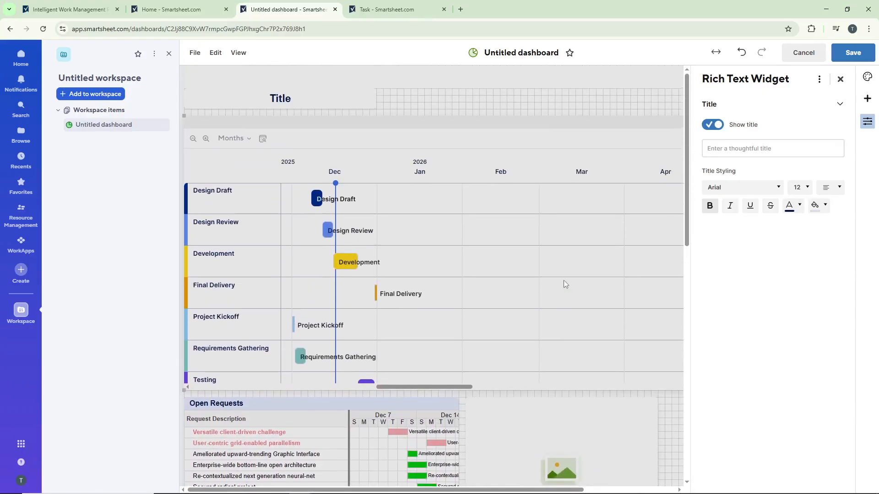
scroll(564, 280, "down", 12)
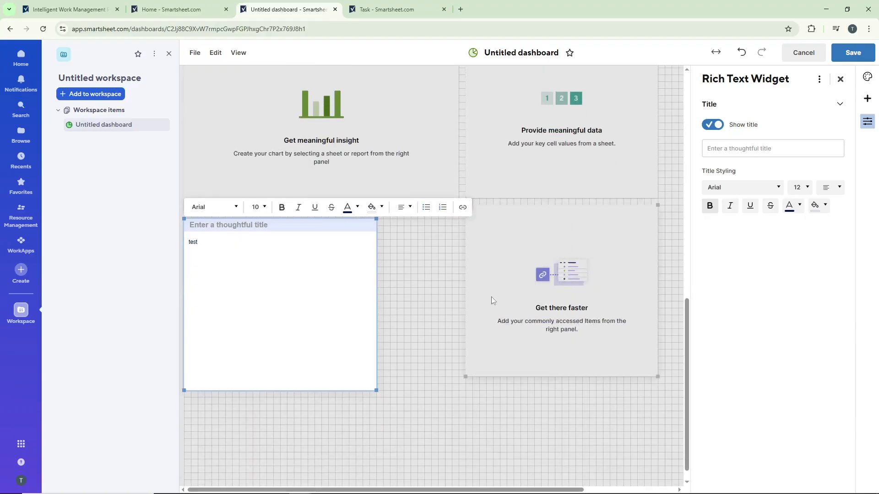
left_click(424, 300)
scroll(443, 316, "up", 5)
scroll(448, 312, "up", 7)
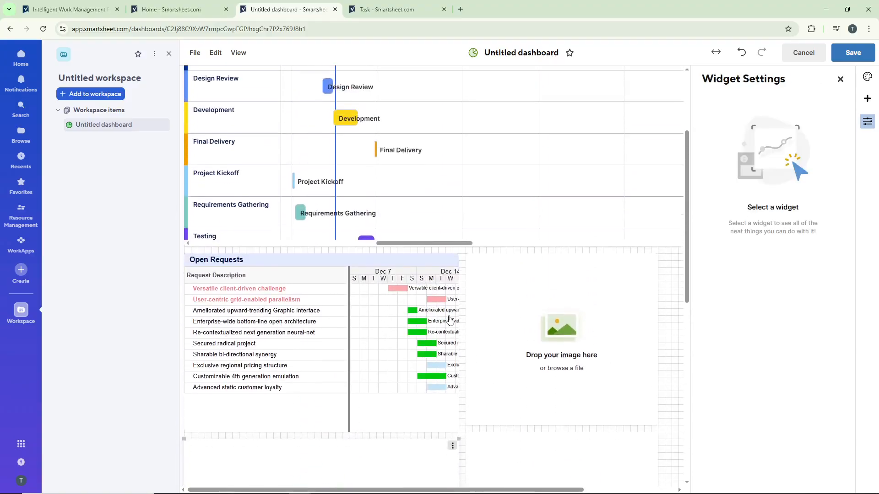